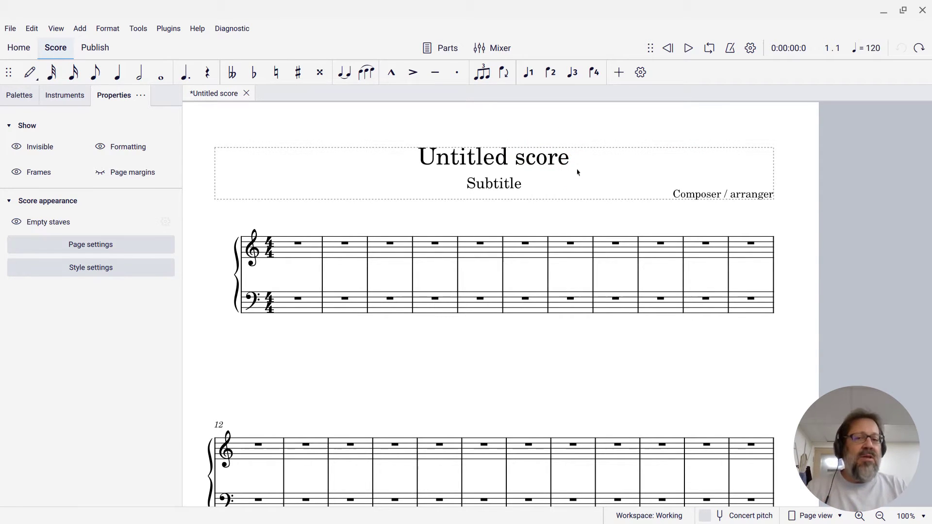
Add a lyricist text reading 'Lyricist' to the title frame
right_click(231, 162)
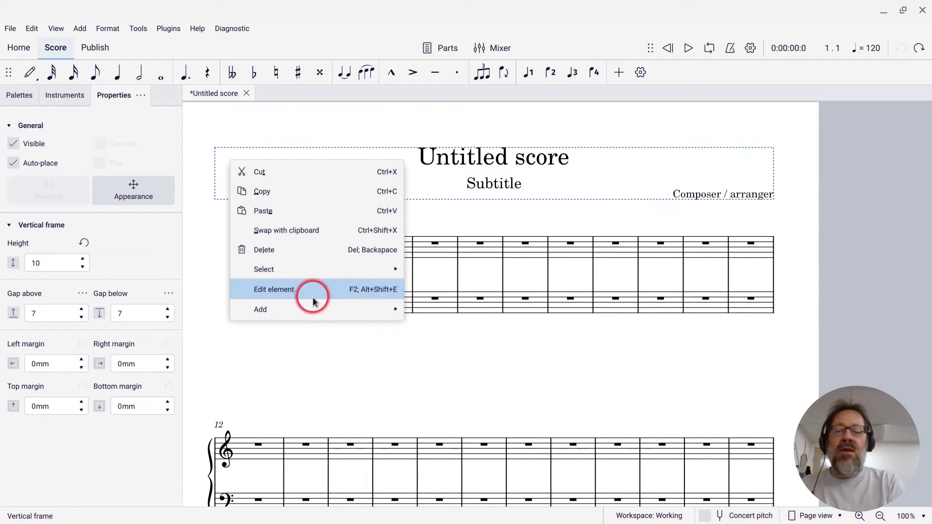
mouse_move(319, 310)
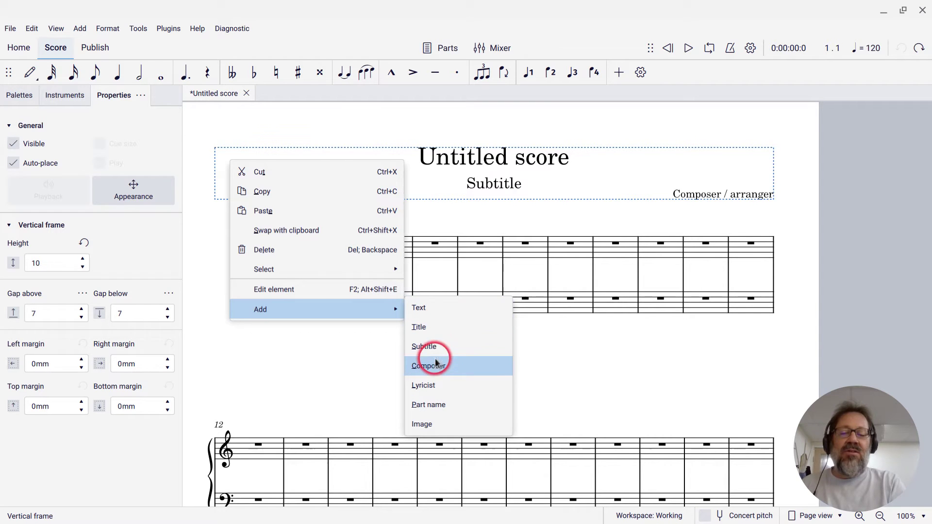
left_click(436, 387)
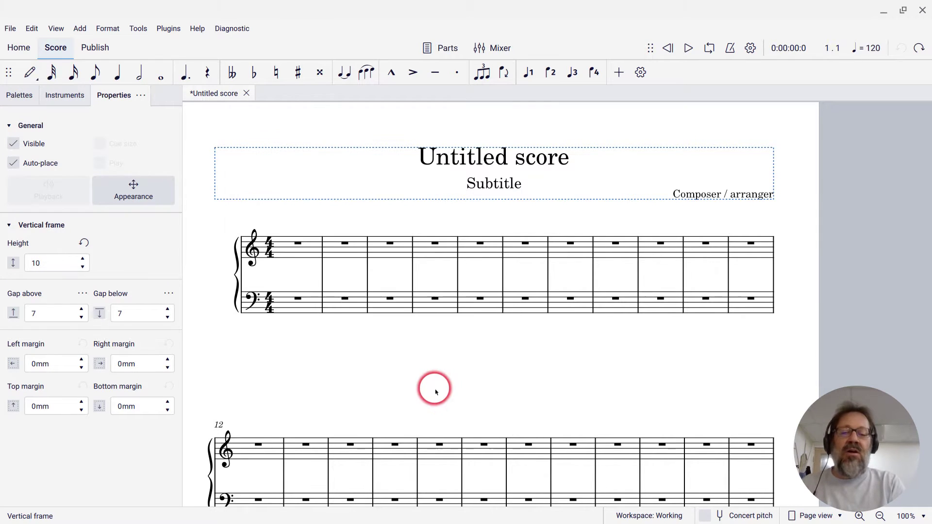
type("Lyricist")
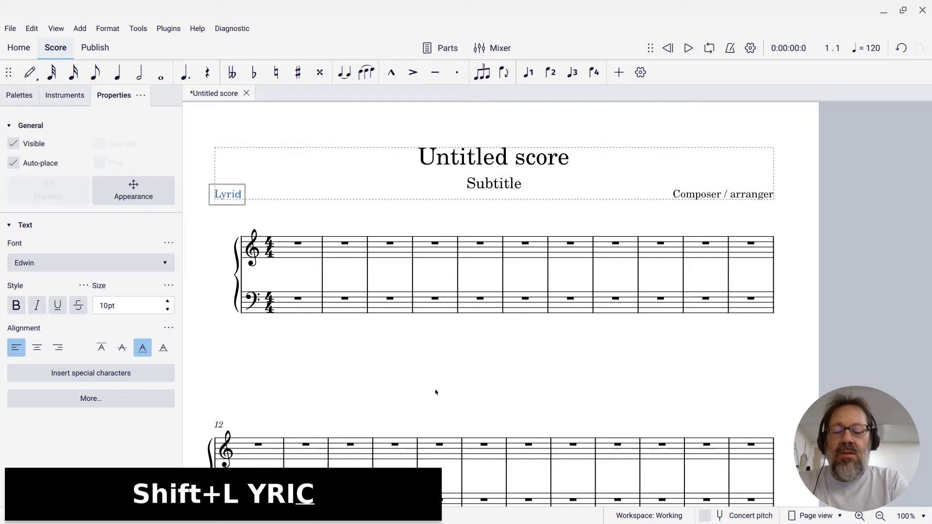
left_click(436, 392)
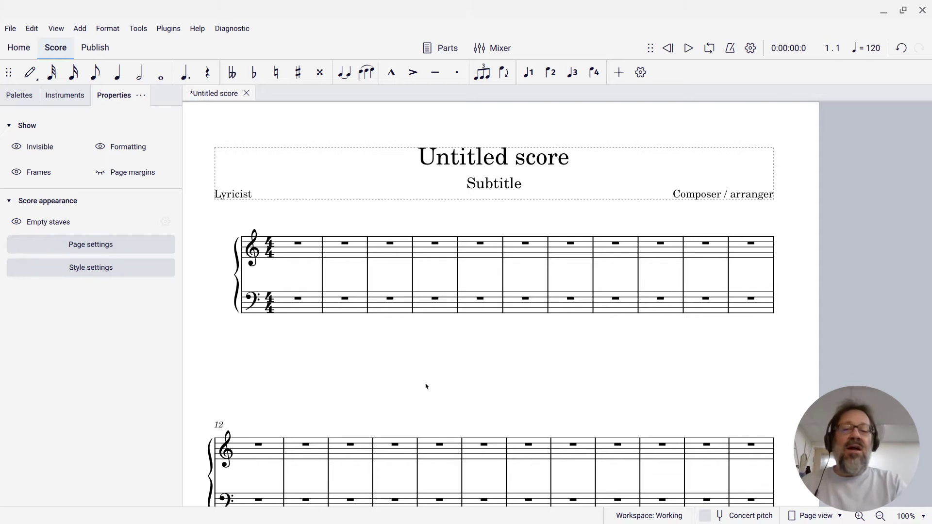
Drag the title frame's bottom edge down to a height of 43.41, pushing the staves lower
left_click(358, 197)
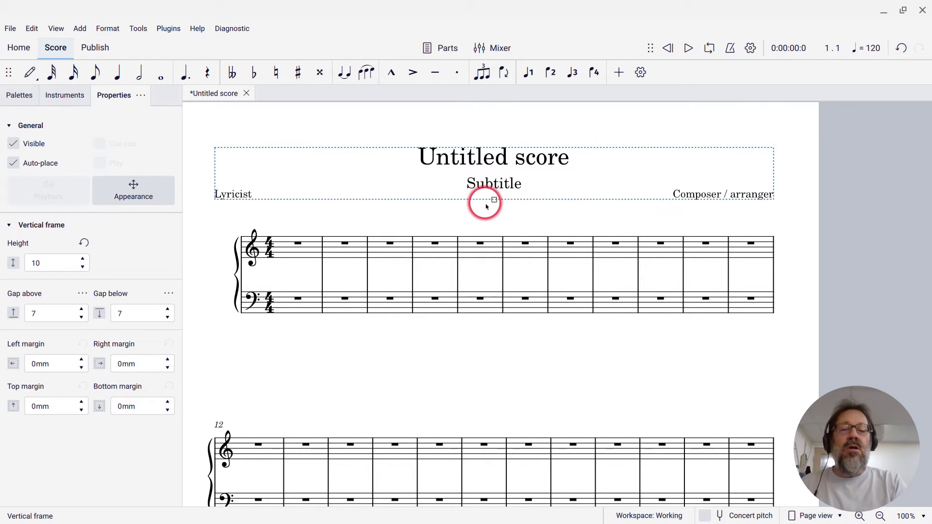
left_click_drag(486, 206, 493, 378)
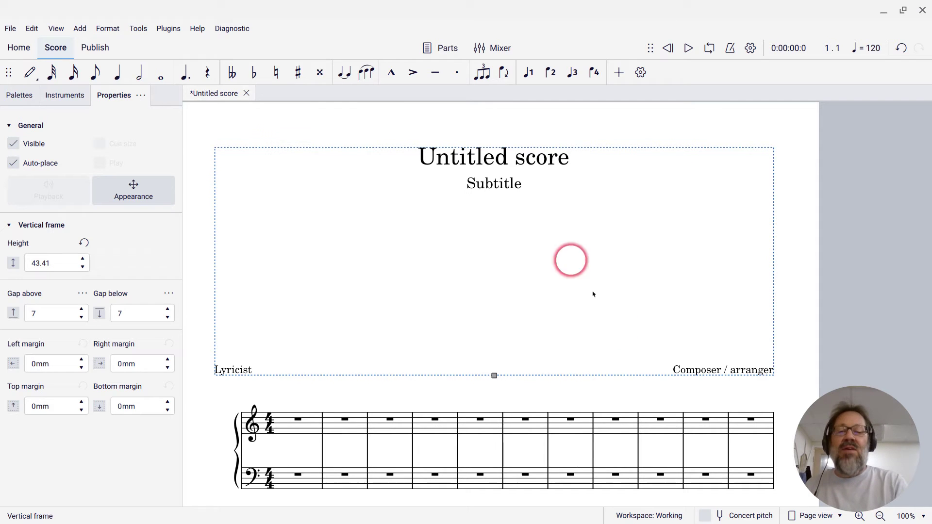
Try the alignment options, then set the title to Align centre and Align middle
left_click(463, 164)
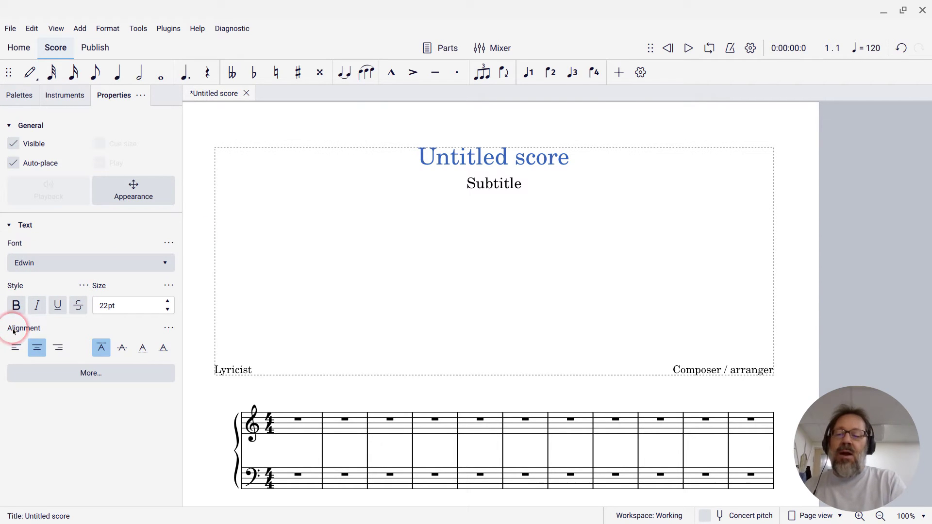
left_click(17, 351)
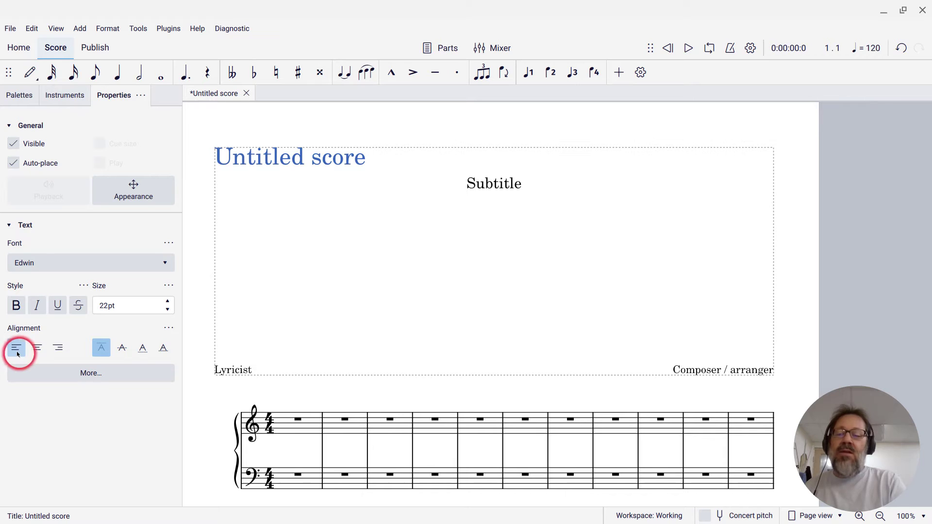
left_click(37, 351)
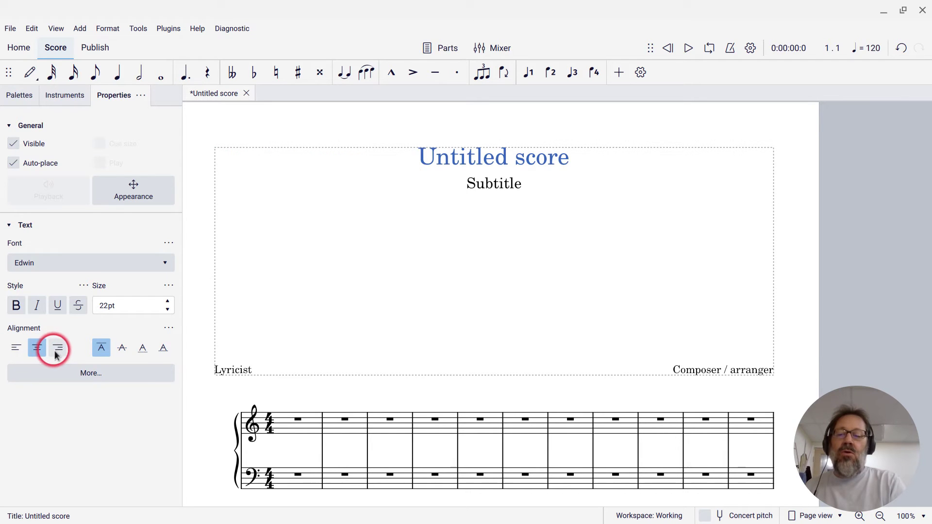
left_click(55, 351)
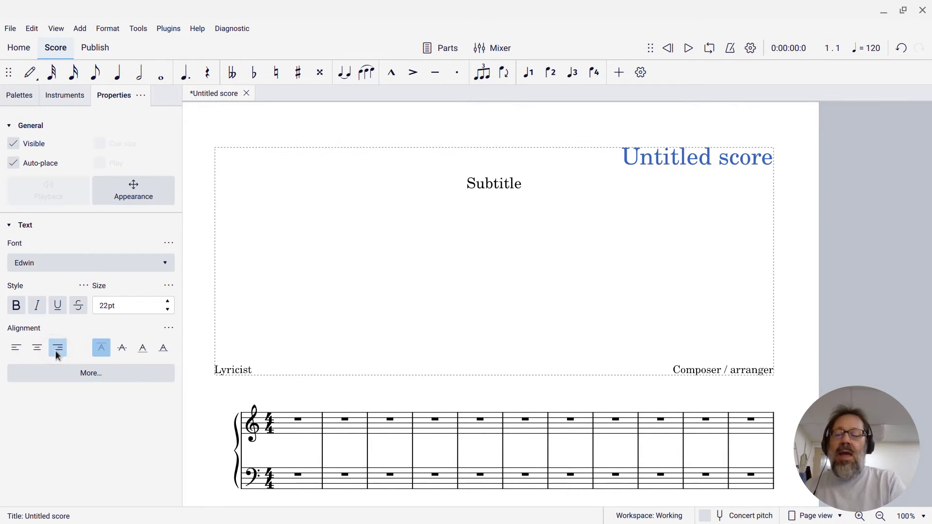
left_click(17, 349)
left_click(75, 357)
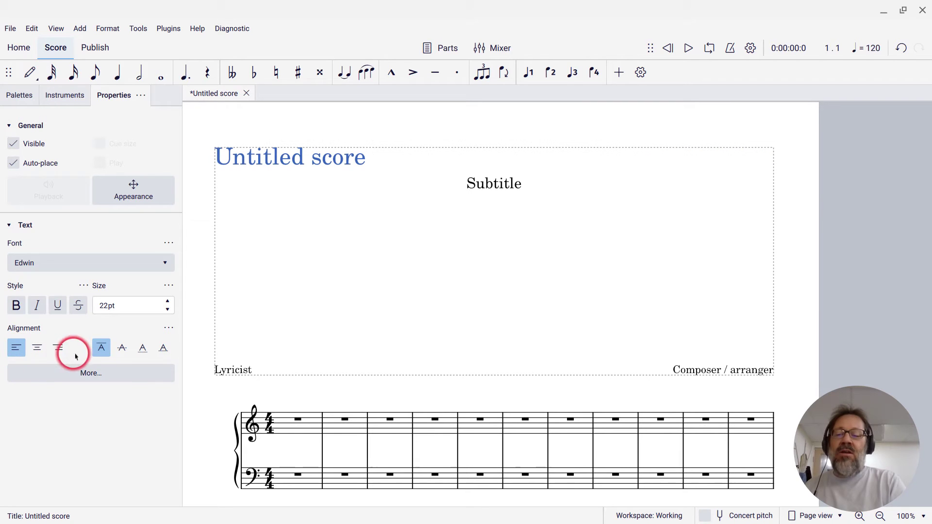
left_click(102, 352)
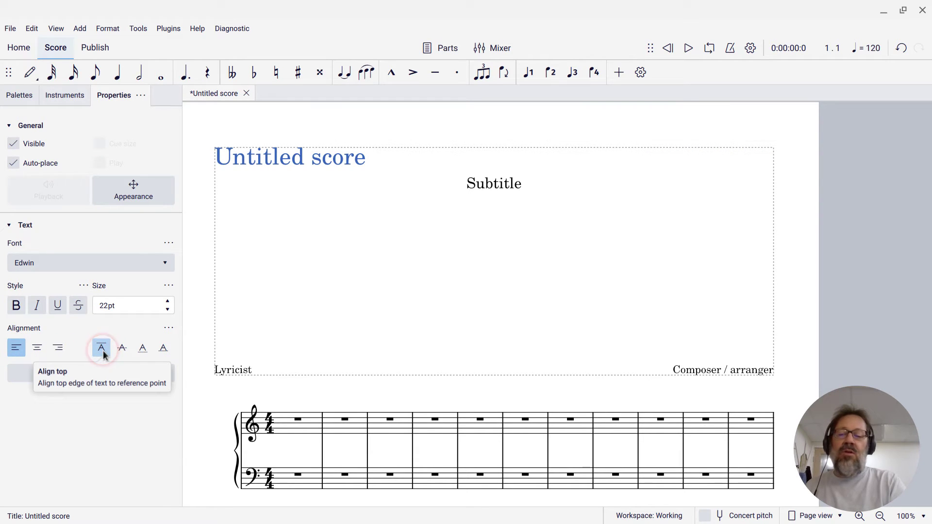
left_click(122, 350)
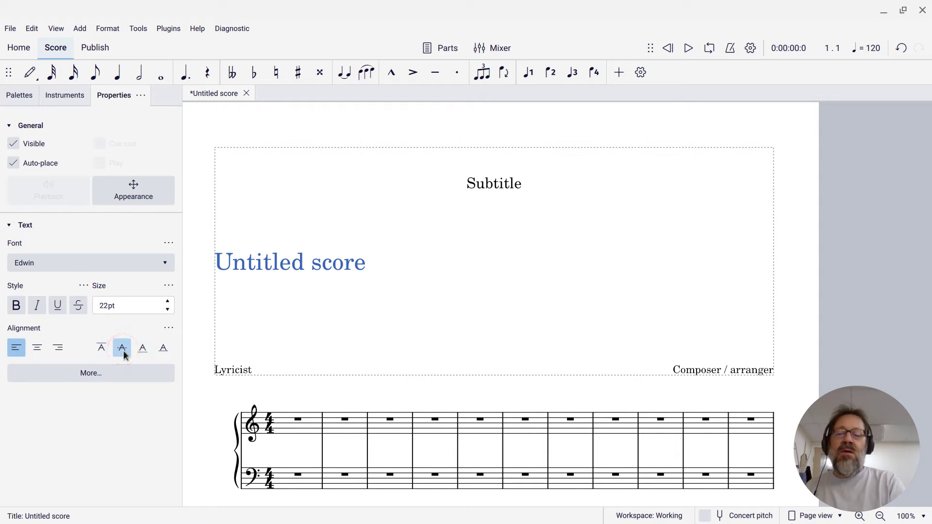
left_click(143, 353)
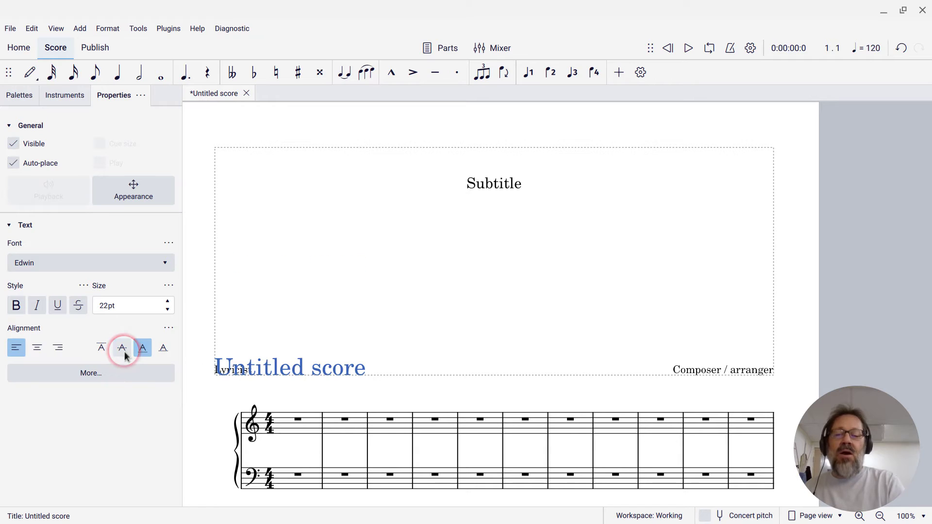
left_click(123, 350)
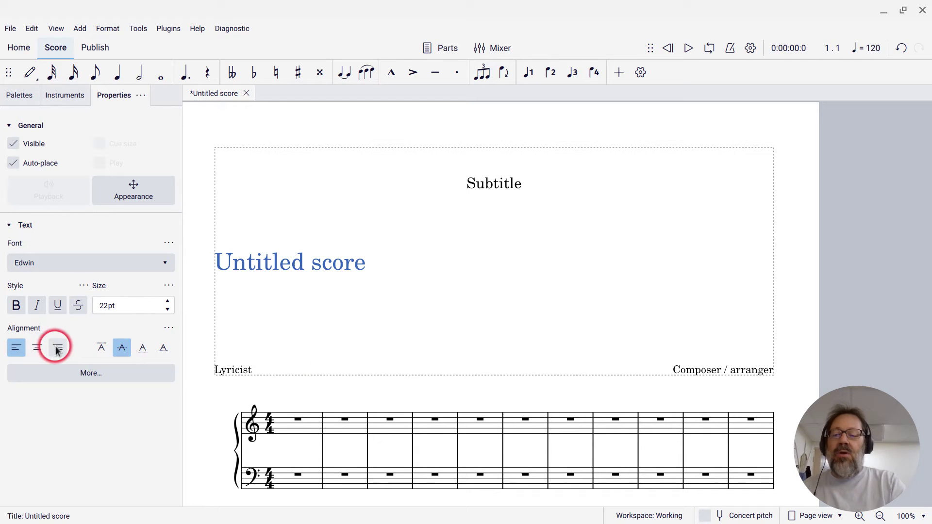
left_click(39, 350)
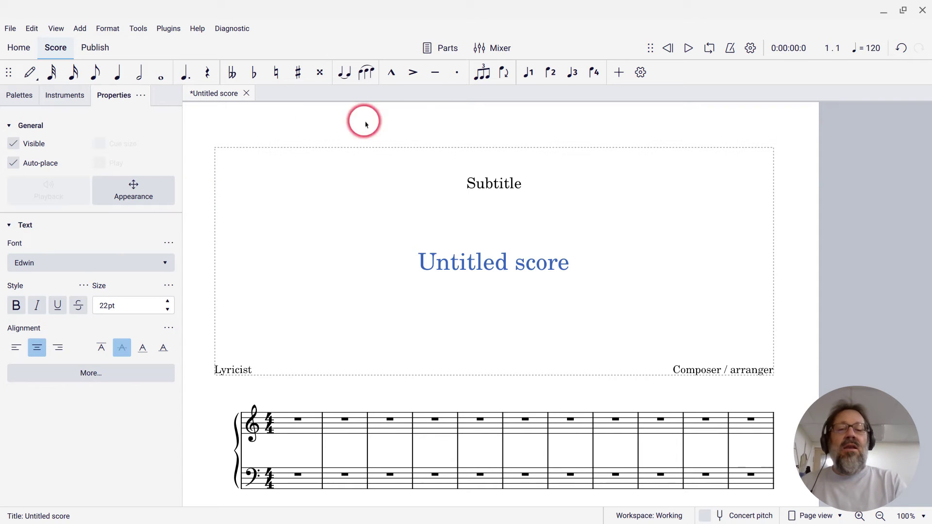
Set the Subtitle's vertical offset to 0 in its Appearance properties
left_click(480, 194)
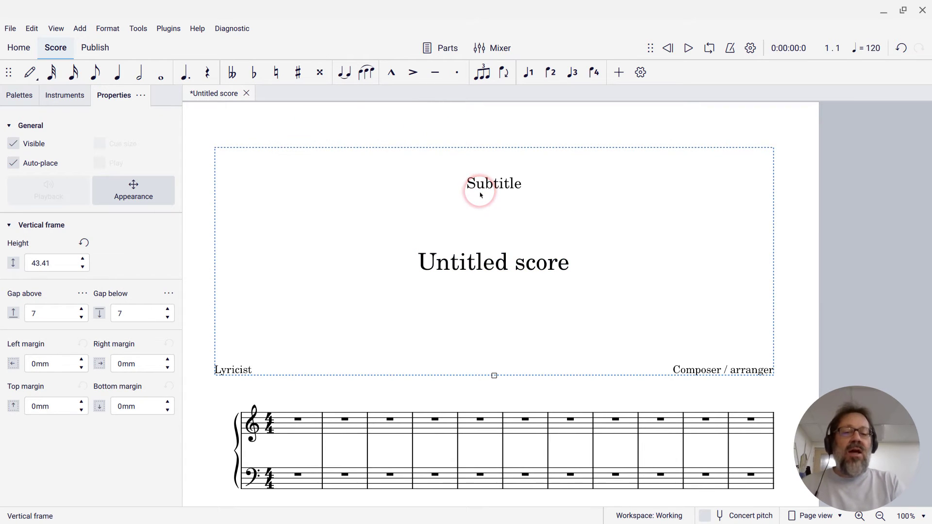
left_click(480, 190)
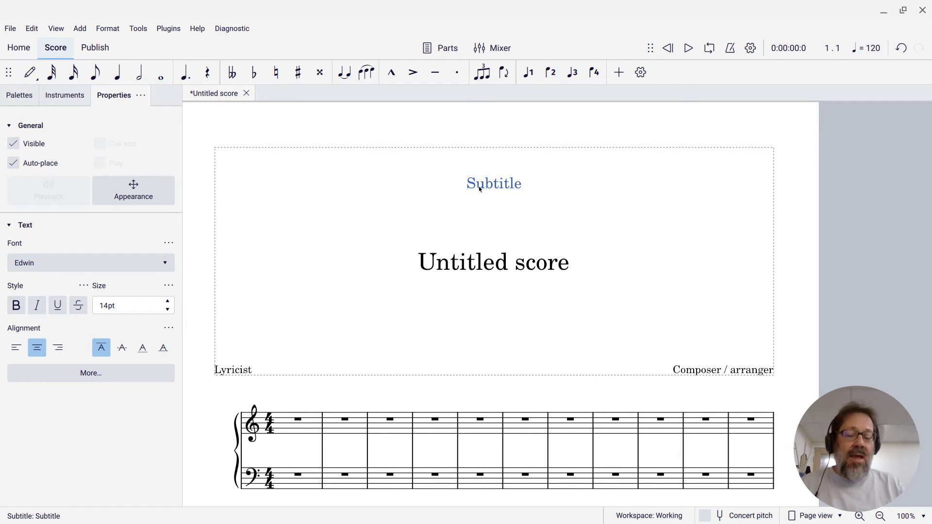
left_click(153, 192)
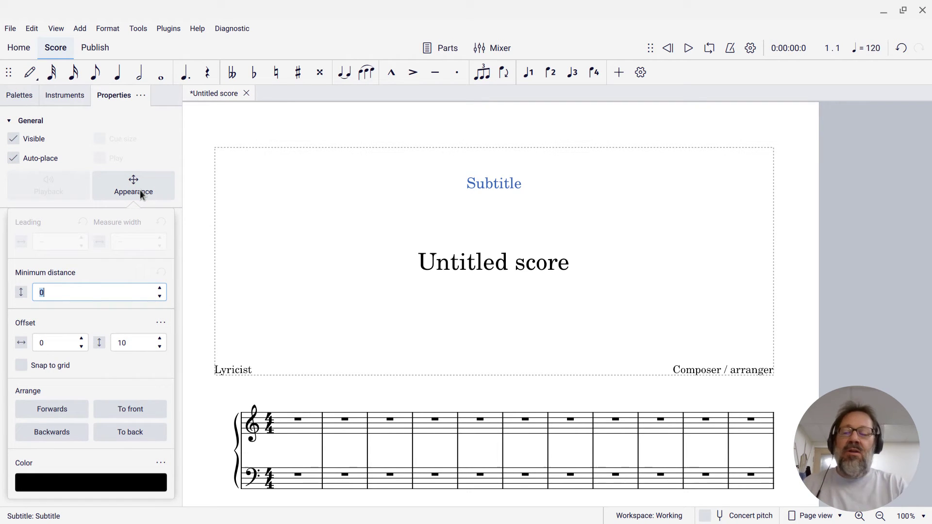
left_click(151, 334)
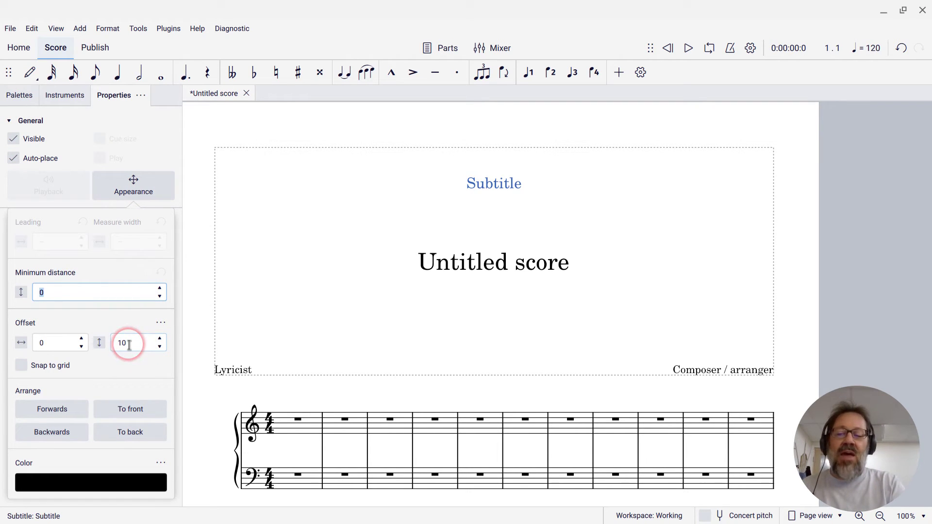
key("ctrl+a")
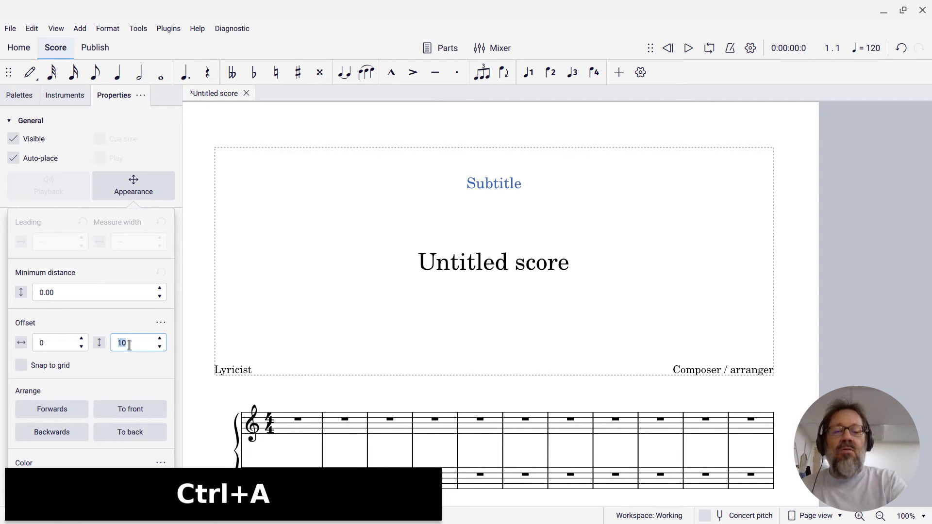
type("0")
key("Return")
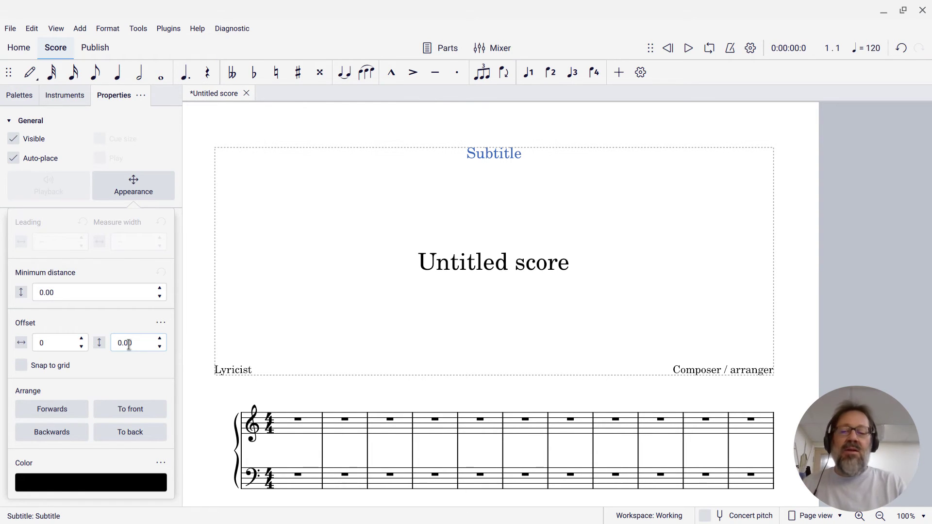
Add a page break after the title frame and stretch the frame to the page bottom
left_click(192, 407)
left_click(630, 324)
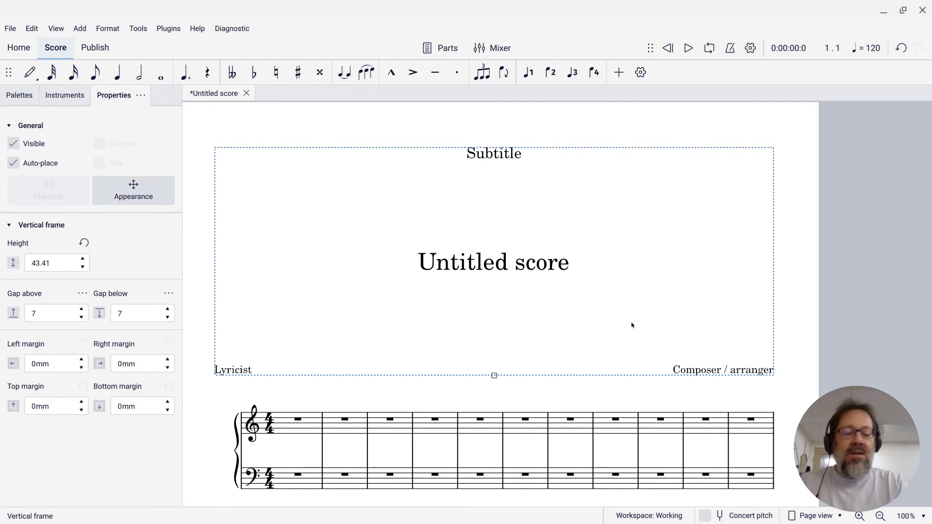
key("ctrl+Return")
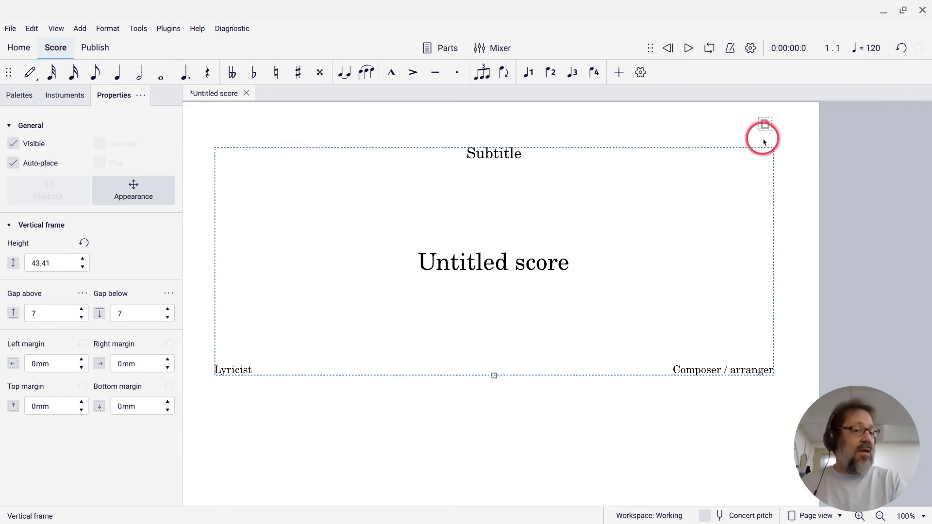
scroll(482, 365, "down", 1)
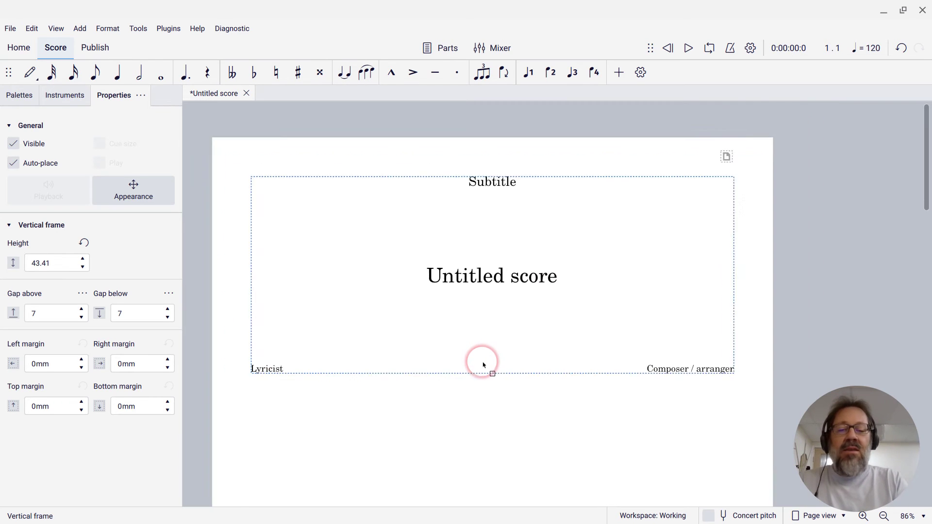
scroll(483, 365, "down", 4)
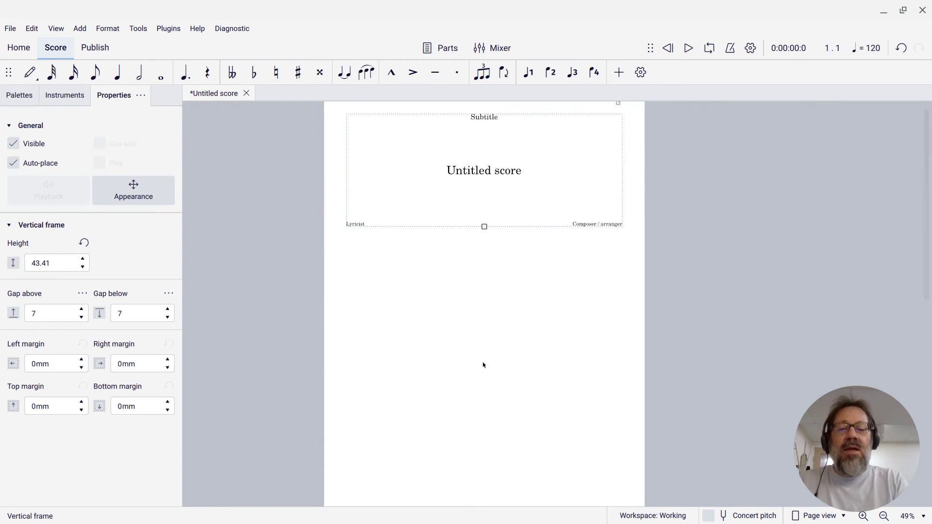
scroll(483, 365, "down", 1)
left_click(484, 245)
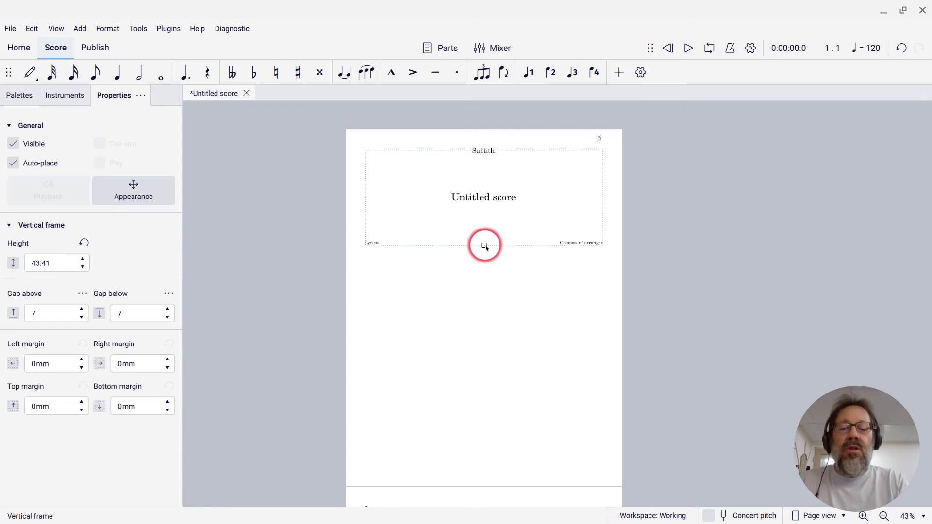
left_click_drag(484, 246, 500, 471)
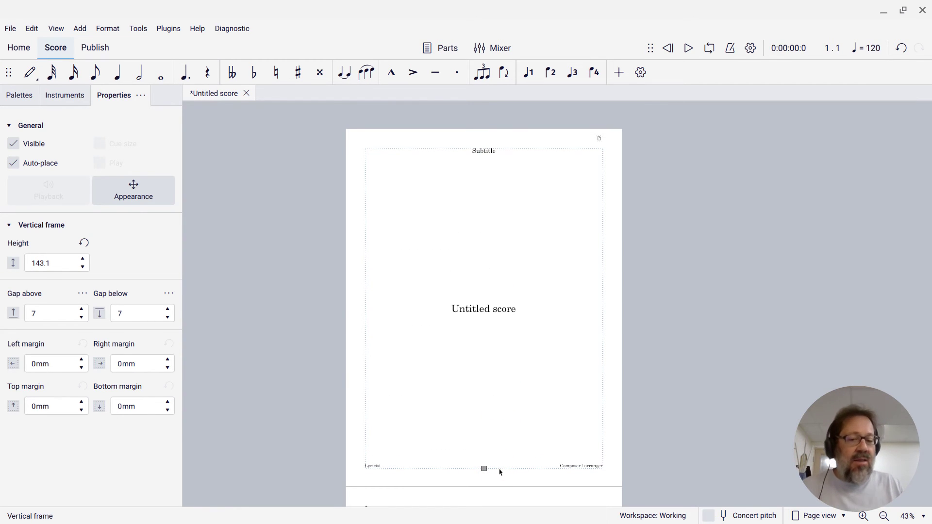
Set the Untitled score title's font size to 48pt
left_click(483, 309)
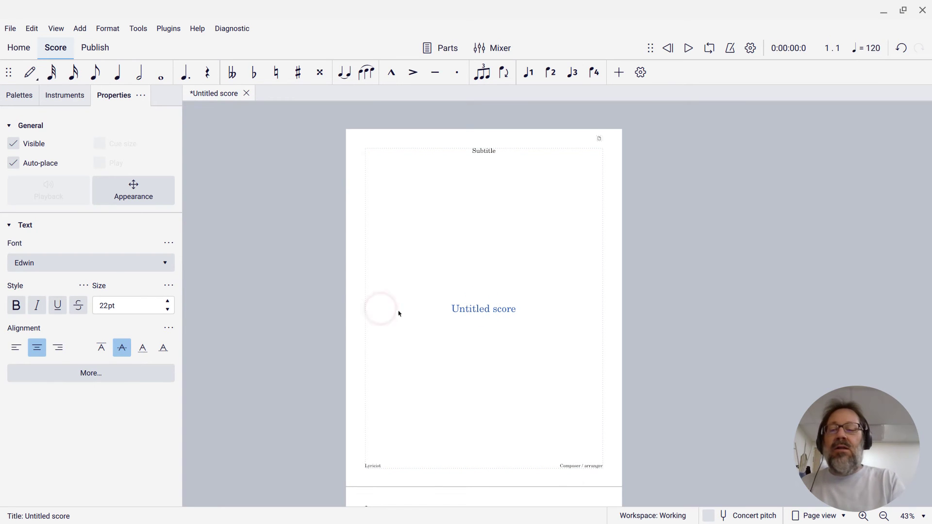
double_click(108, 306)
key("ctrl+a")
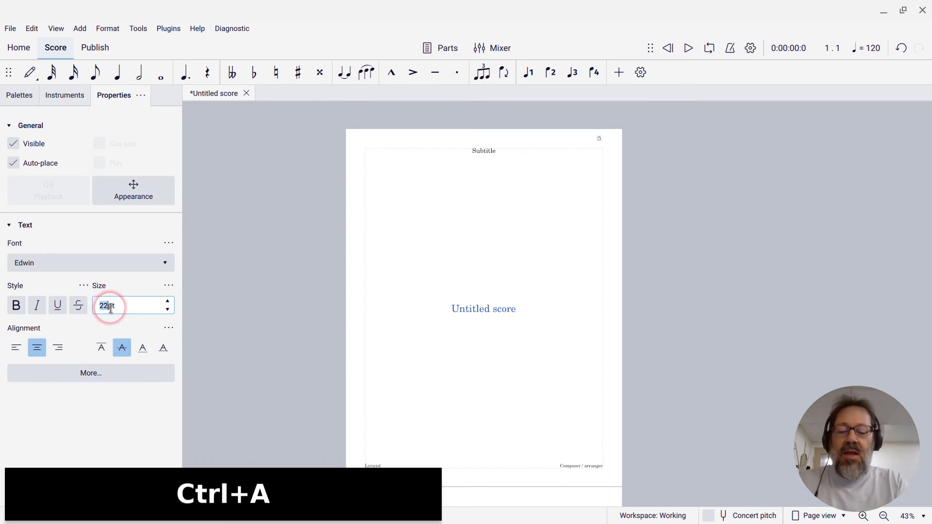
type("48")
key("Return")
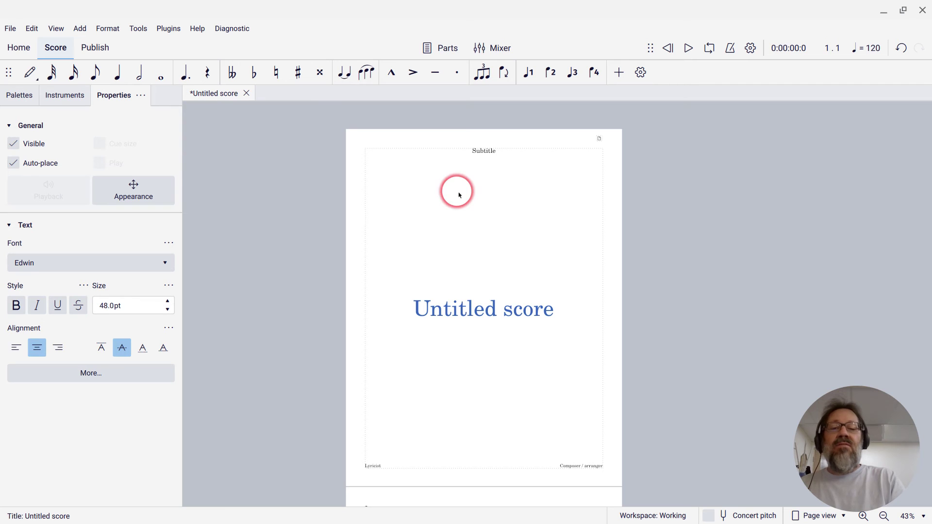
Insert the cover gradient image file into the title frame
right_click(394, 187)
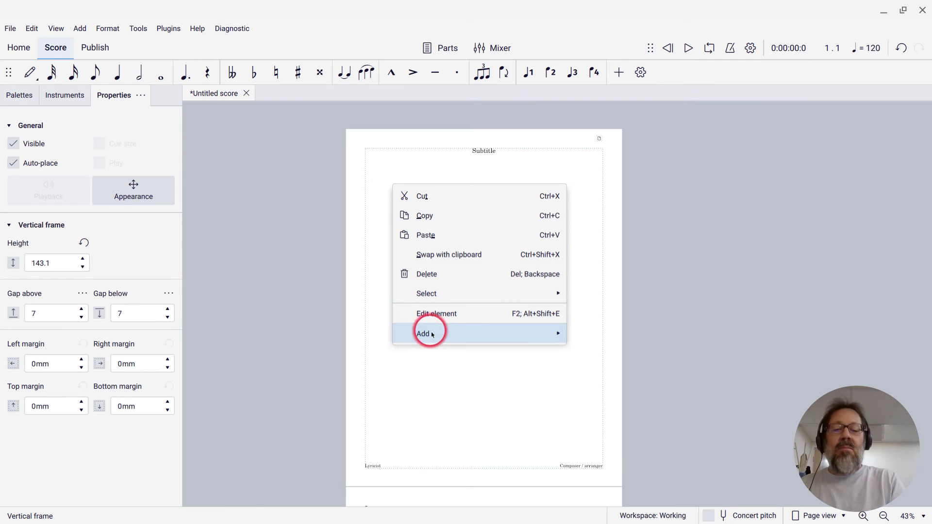
mouse_move(431, 341)
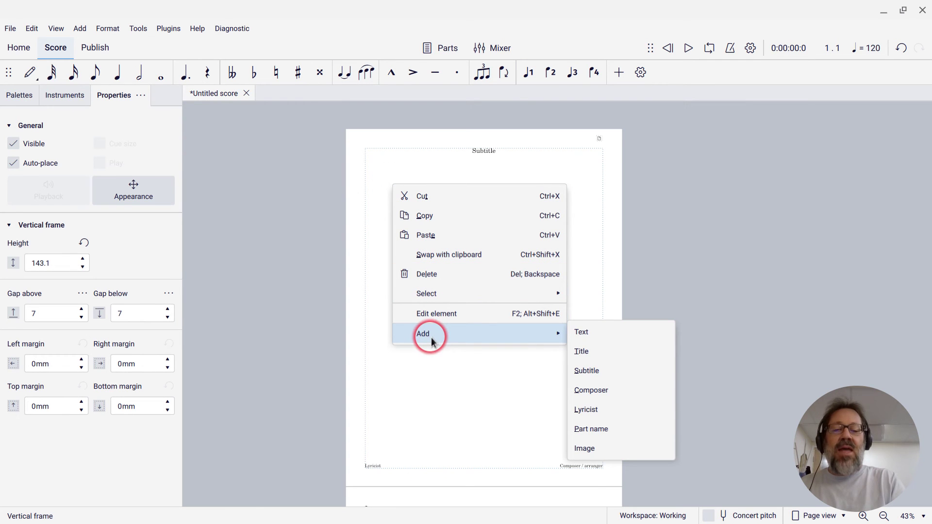
left_click(614, 454)
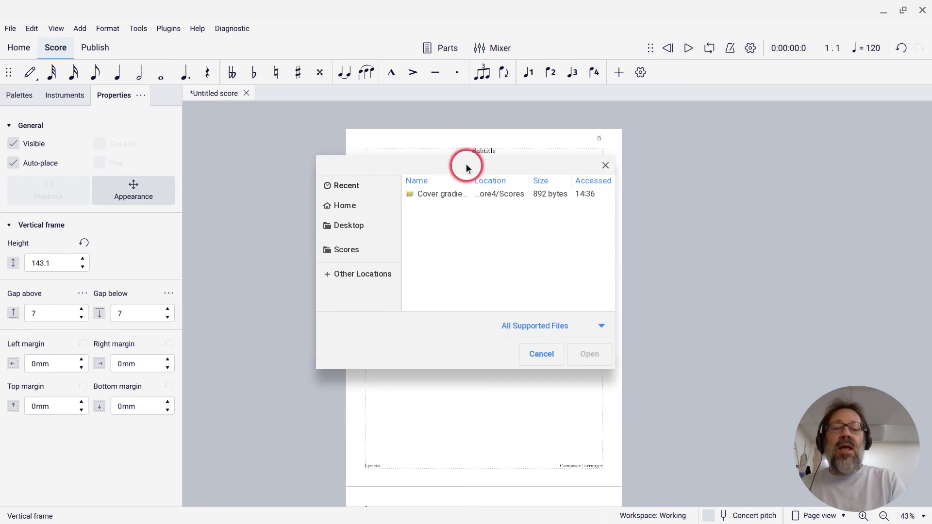
left_click(439, 193)
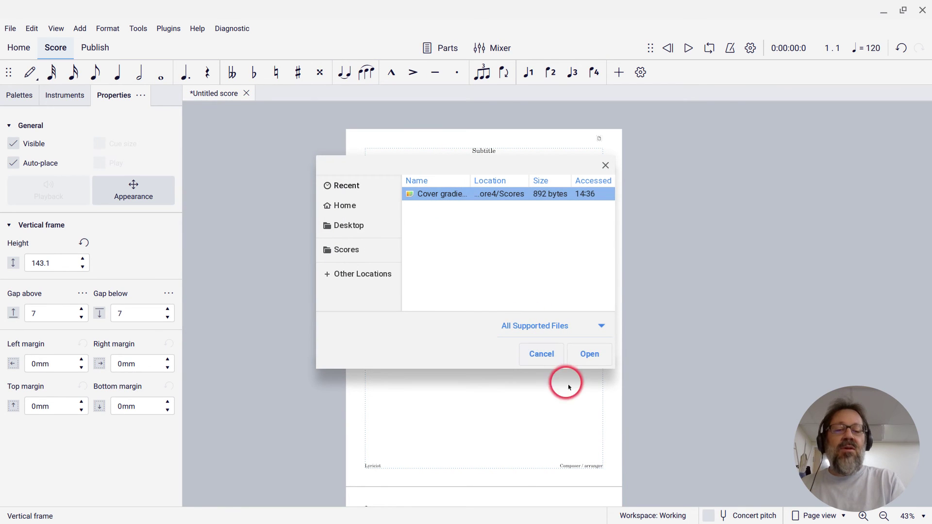
left_click(590, 360)
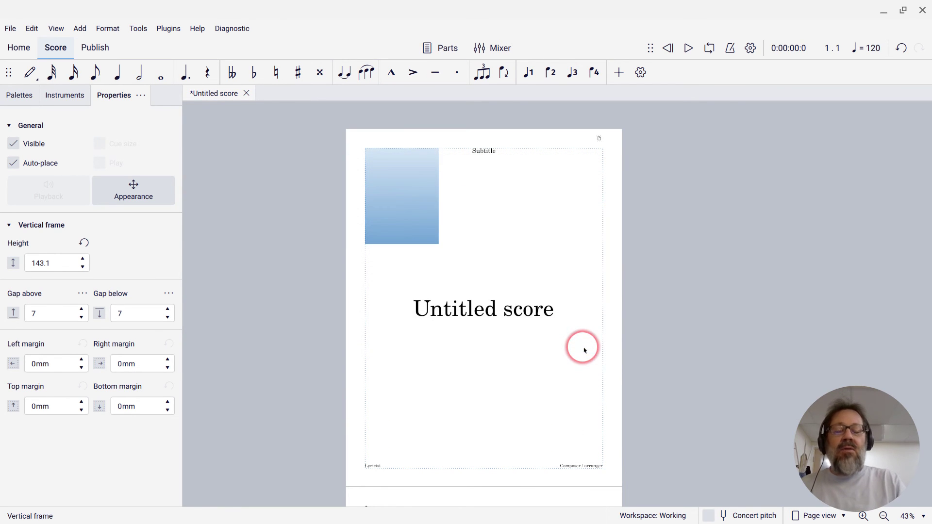
Move the gradient image to the page's top-left and resize it to 165.02sp by 127.52sp
left_click(498, 265)
left_click_drag(412, 196, 389, 175)
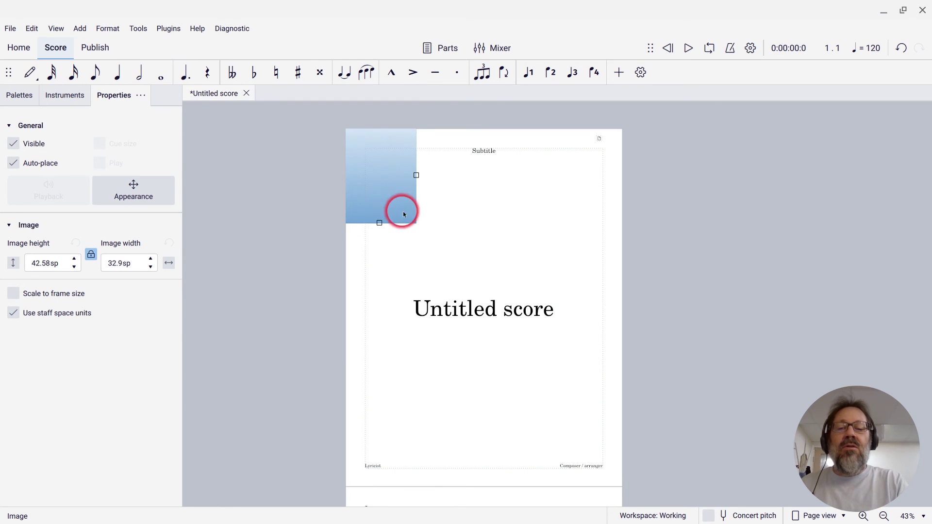
left_click_drag(385, 228, 572, 499)
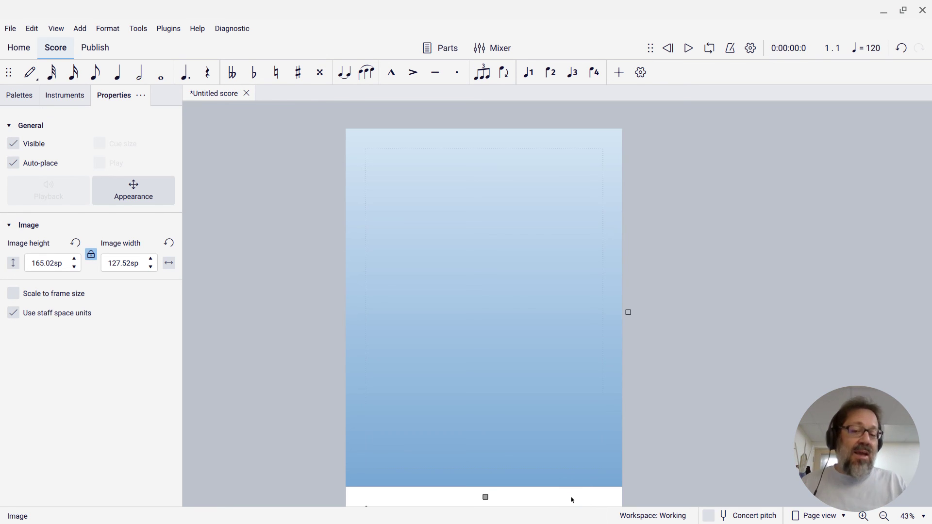
left_click_drag(187, 245, 336, 275)
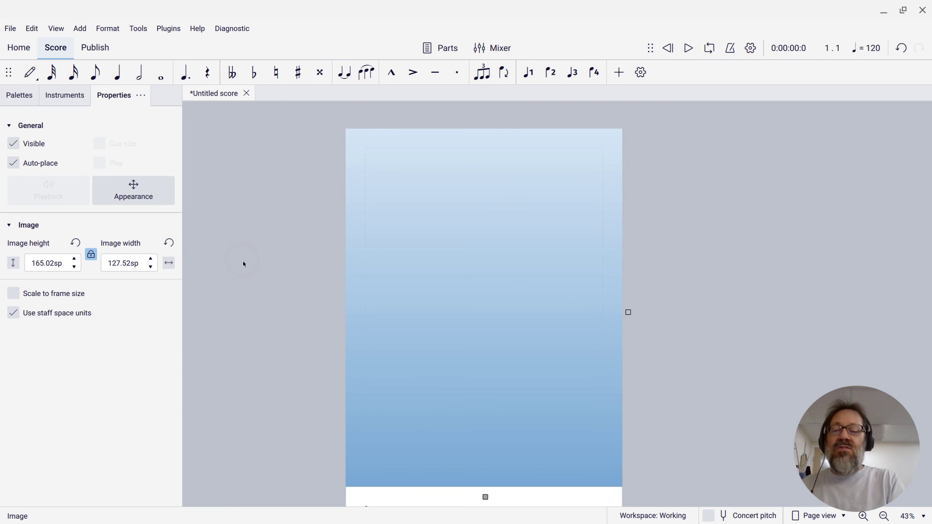
Send the gradient image to the back using the Arrange options in Appearance
left_click(144, 198)
left_click(79, 403)
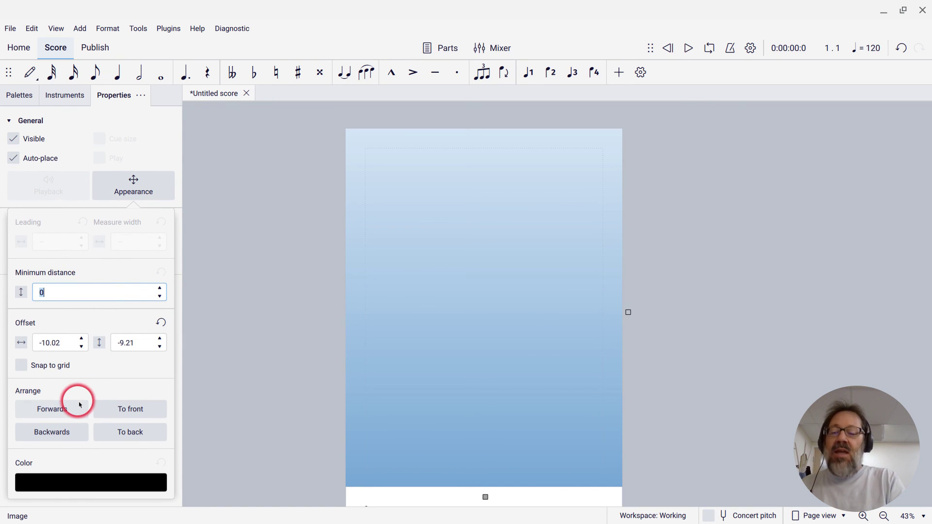
left_click(121, 433)
left_click(122, 435)
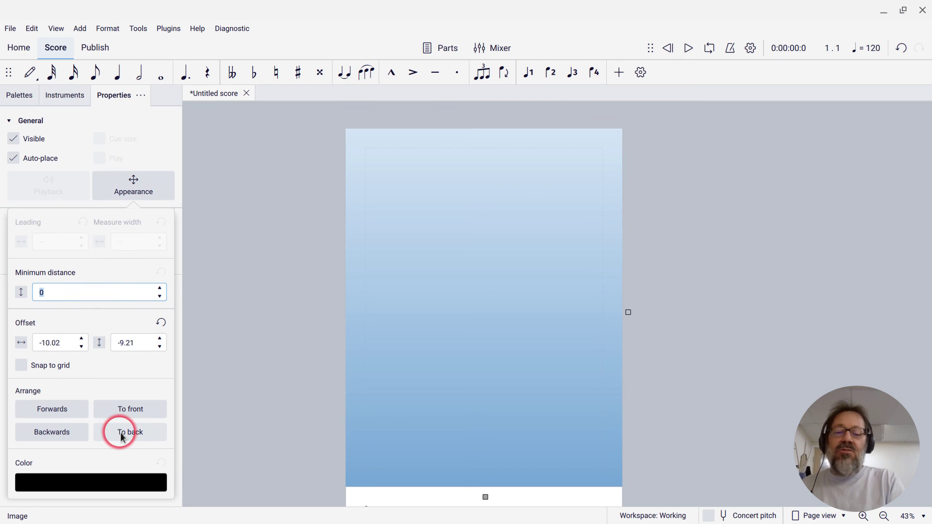